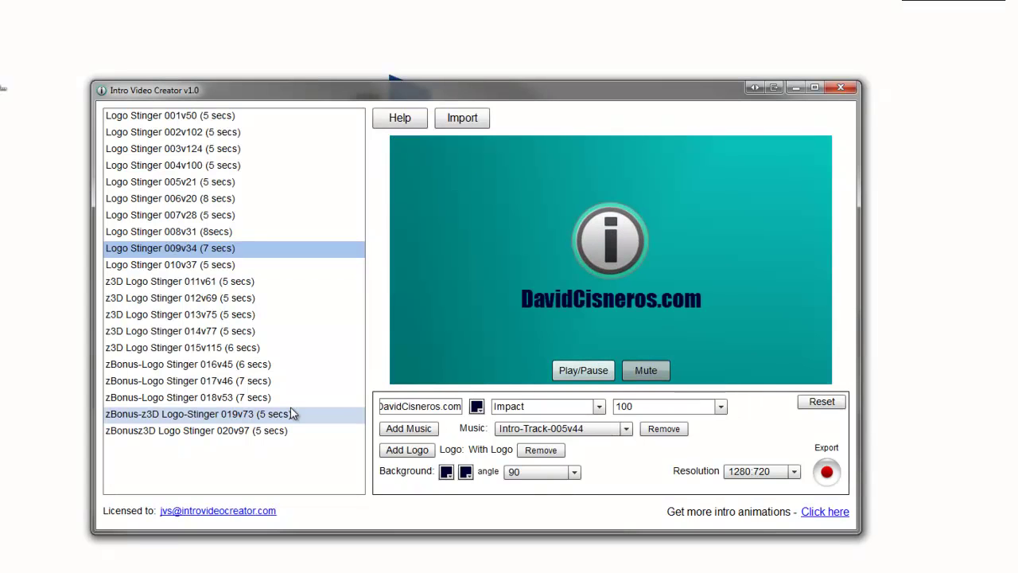
- Preview the 007v28, 006v20, 005v21 and 009v34 stingers, then pick z3D Logo Stinger 011v61
click(196, 216)
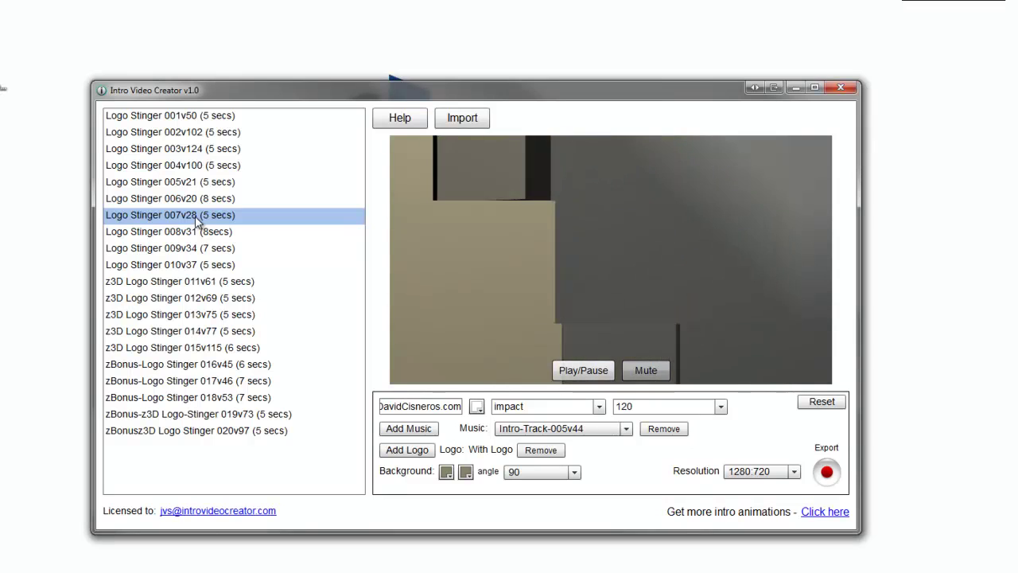
click(188, 198)
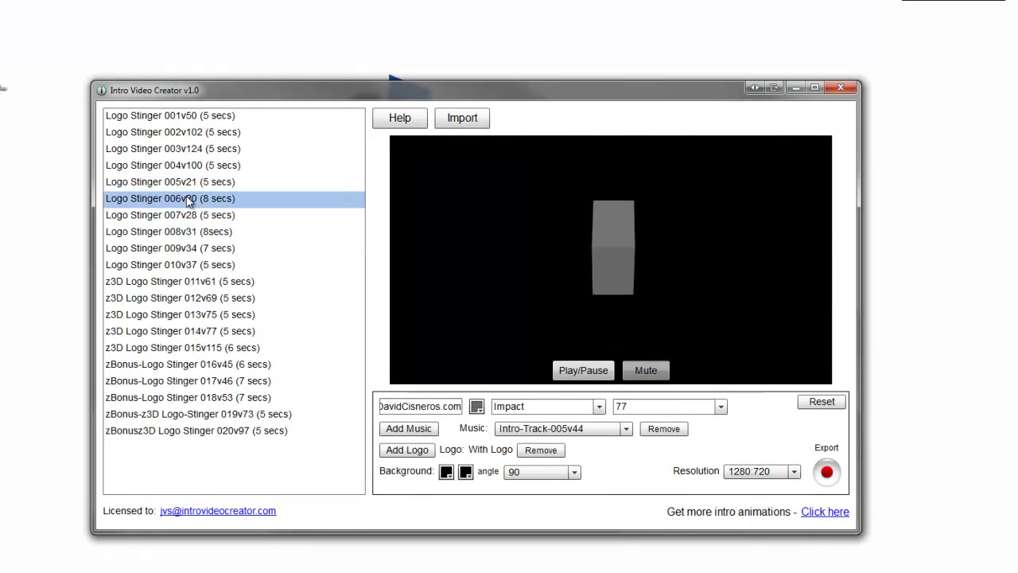
click(188, 184)
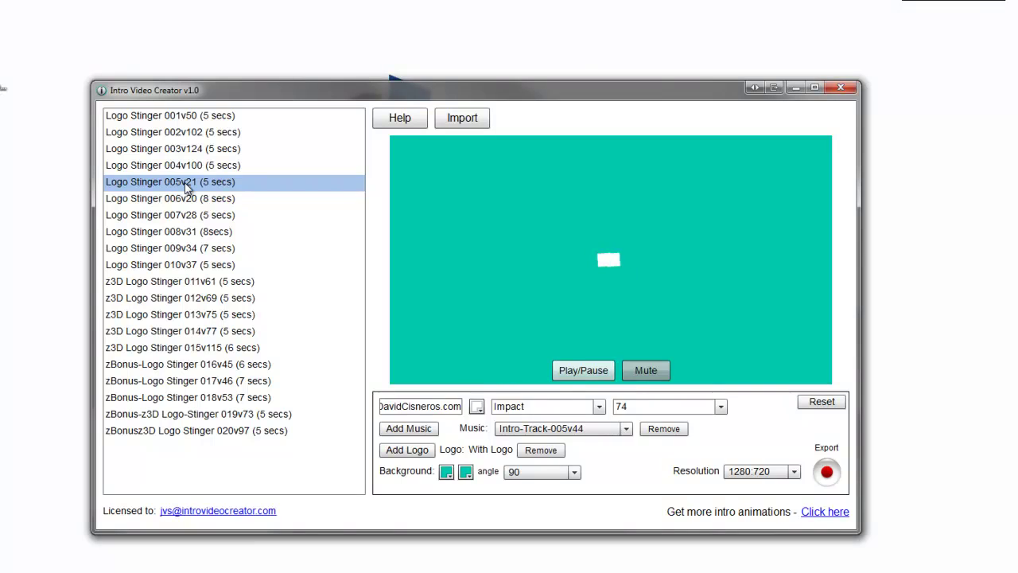
click(165, 255)
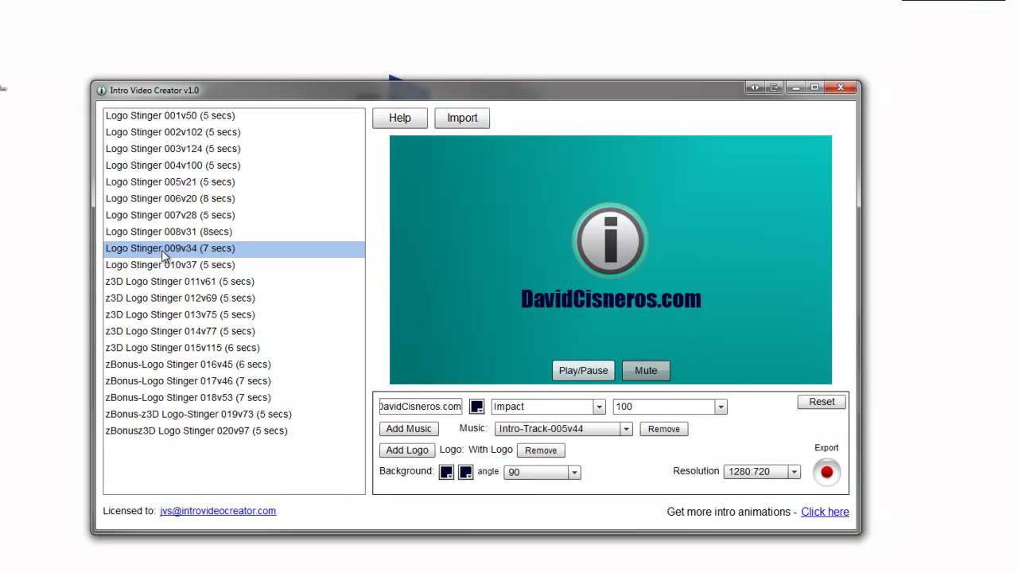
click(159, 285)
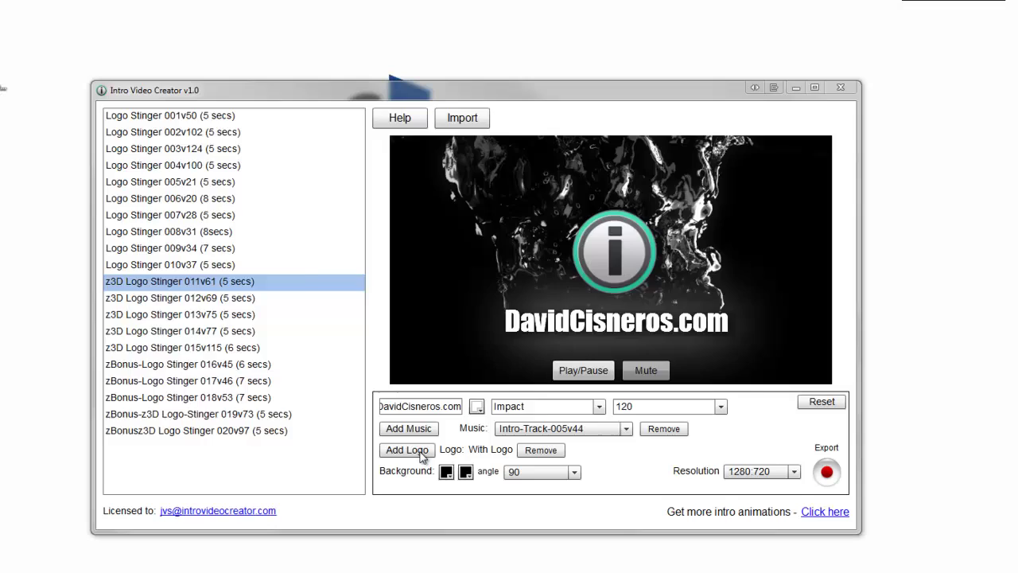
- Load the Project04 image from the Desktop as the intro's logo
click(422, 452)
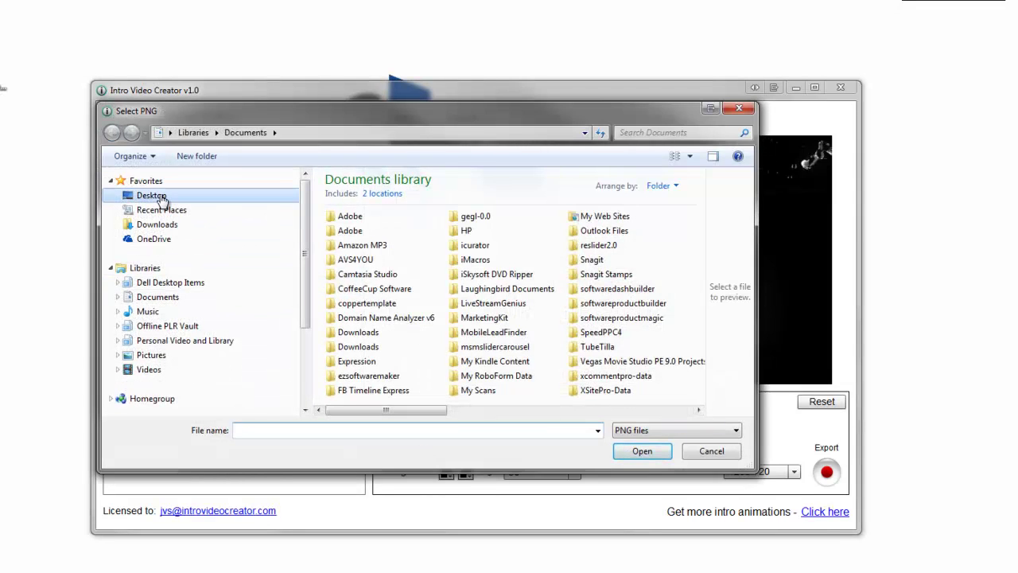
click(155, 196)
click(614, 410)
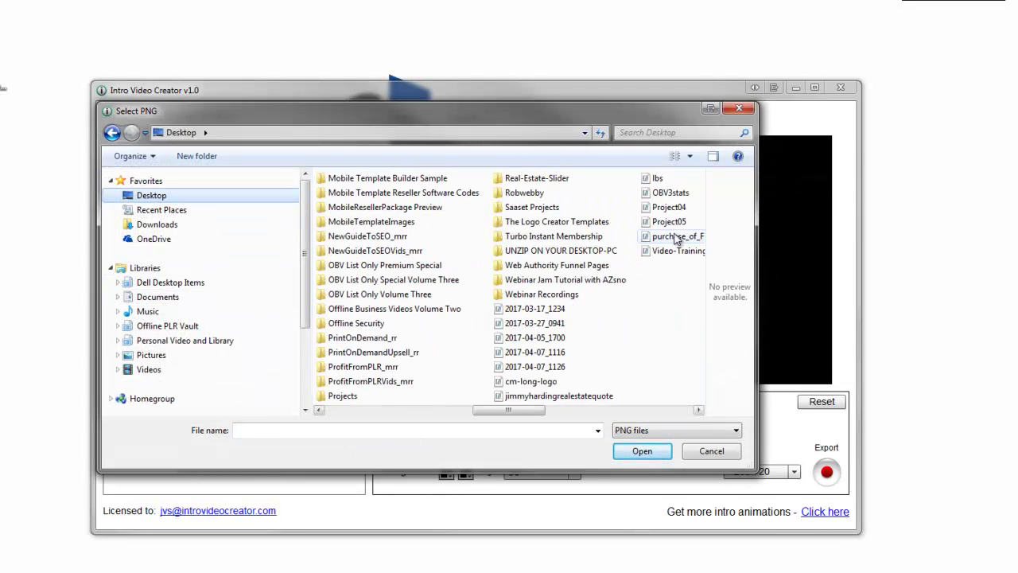
click(679, 209)
click(633, 451)
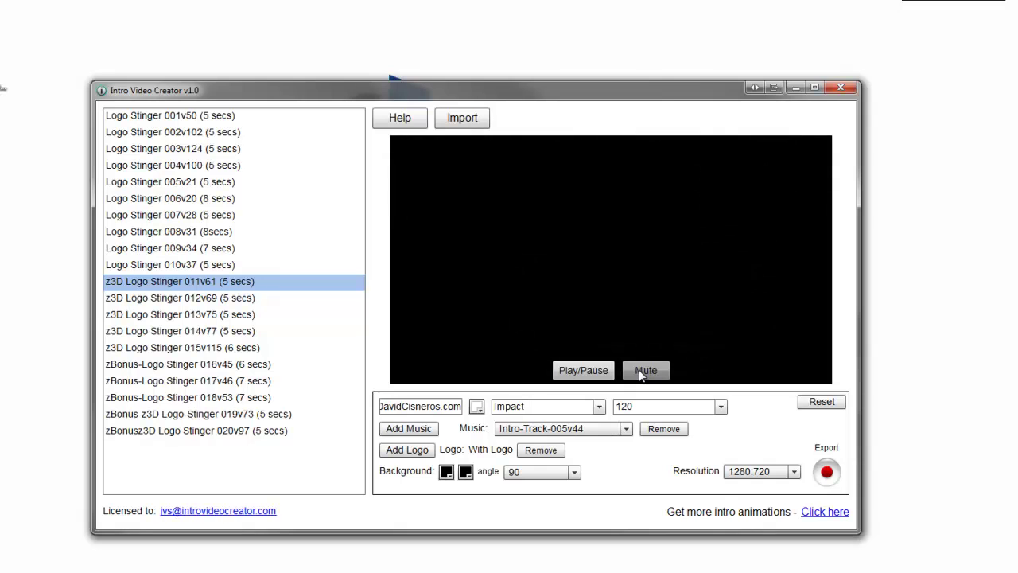
- Set the intro music to Intro-Track-004v43 after briefly trying Intro-Track-009v48
click(544, 430)
click(546, 395)
click(557, 428)
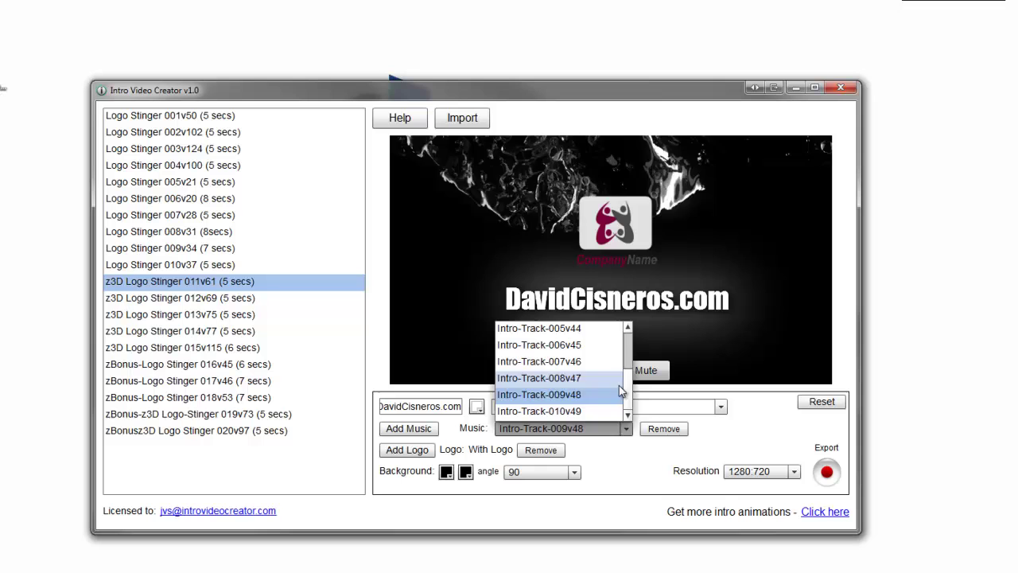
scroll(630, 369, up, 1)
scroll(630, 368, up, 1)
click(580, 395)
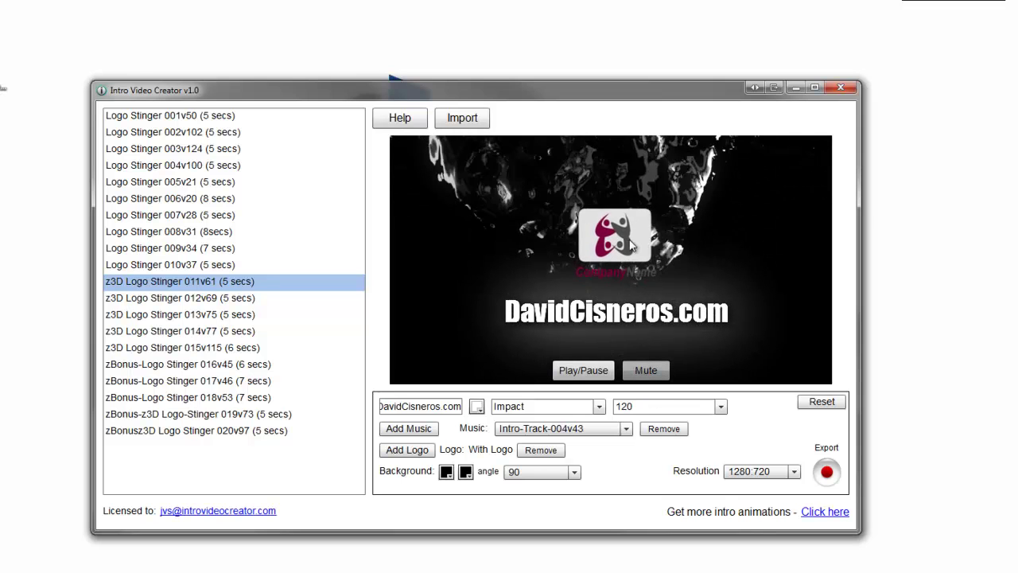
- Switch to zBonus-Logo Stinger 018v53 and reload Project04 from the Desktop as its logo
click(170, 400)
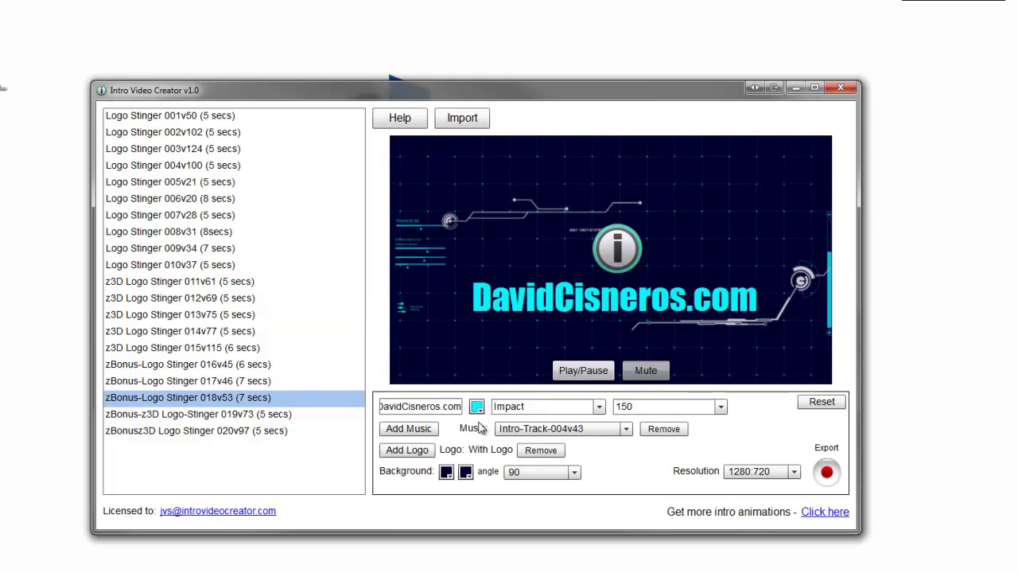
click(426, 451)
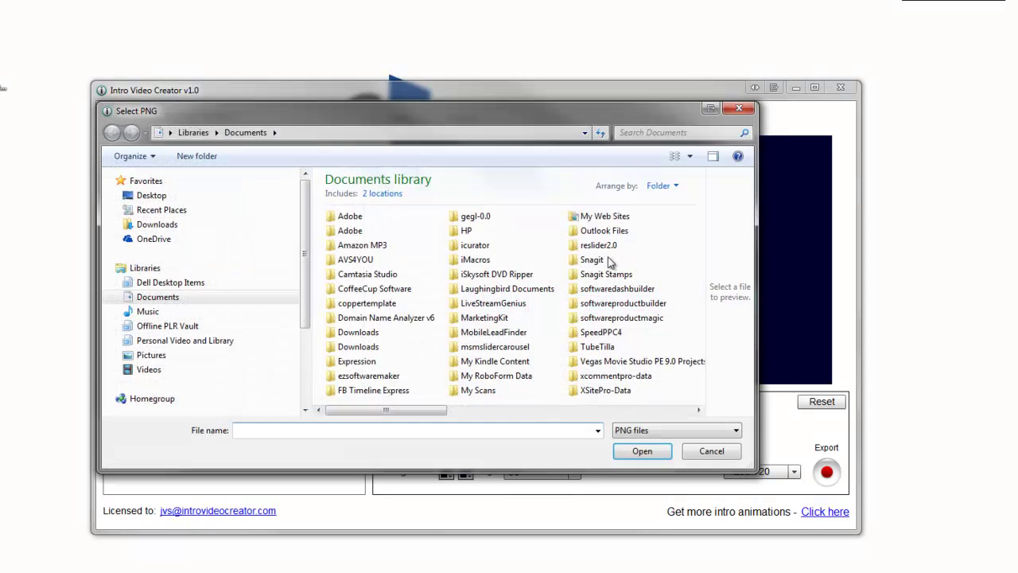
click(152, 195)
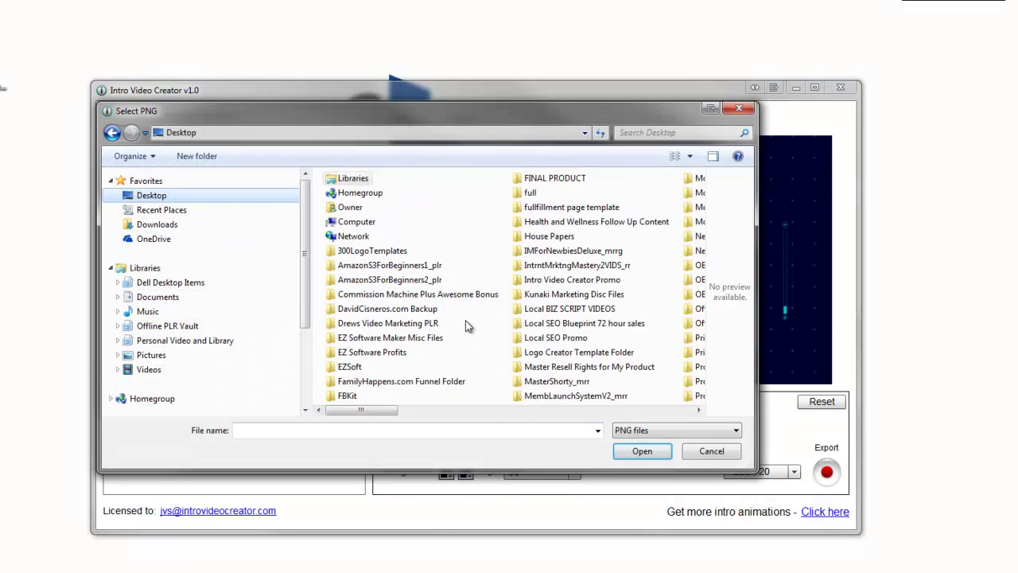
click(566, 410)
click(669, 207)
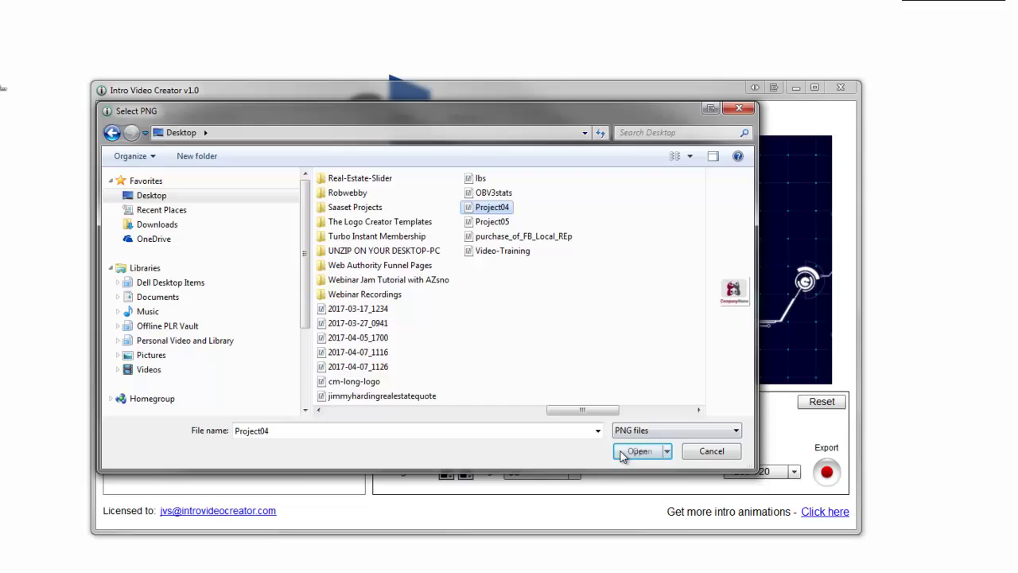
click(637, 451)
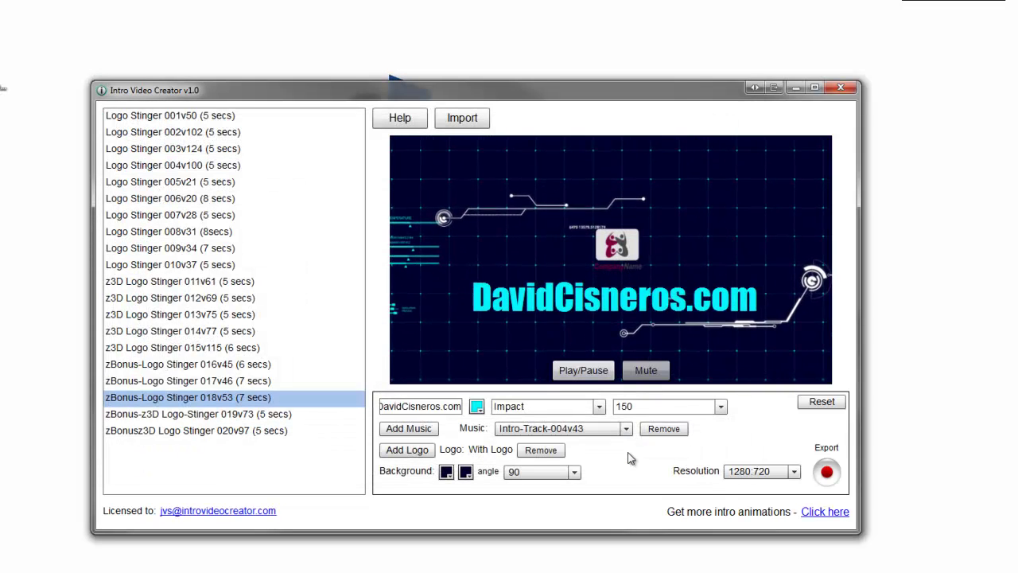
- Edit the YourName.com title in Georgia at size 32, then load z3D Logo Stinger 012v69
double_click(440, 406)
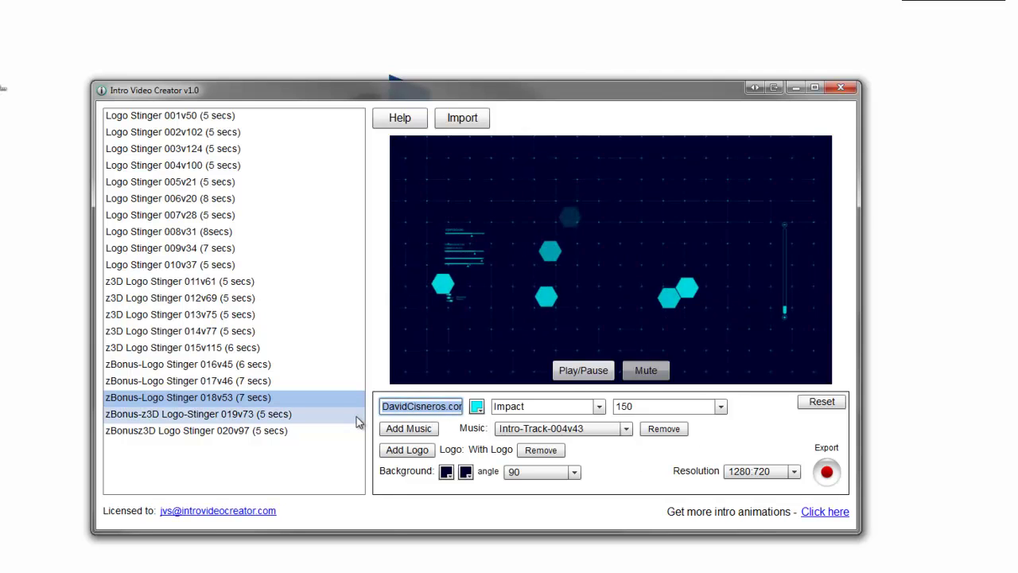
text(YourName)
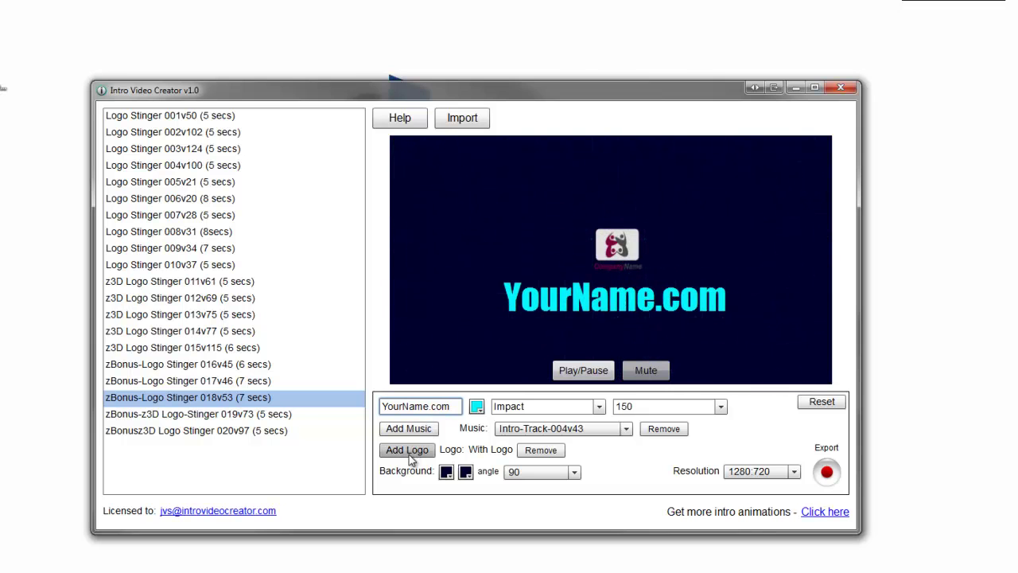
click(599, 407)
drag(602, 477, 602, 446)
click(517, 487)
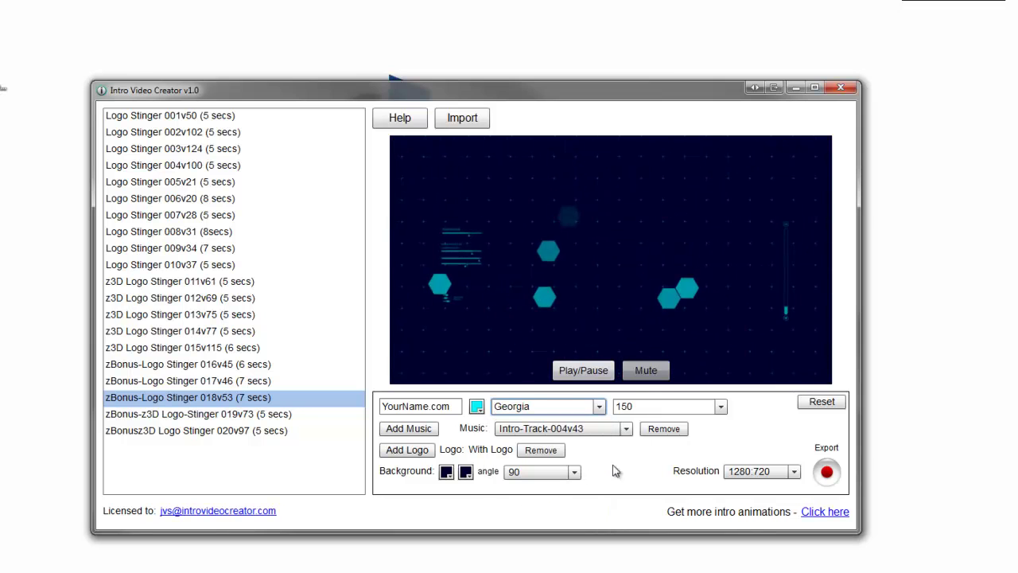
click(642, 407)
click(720, 407)
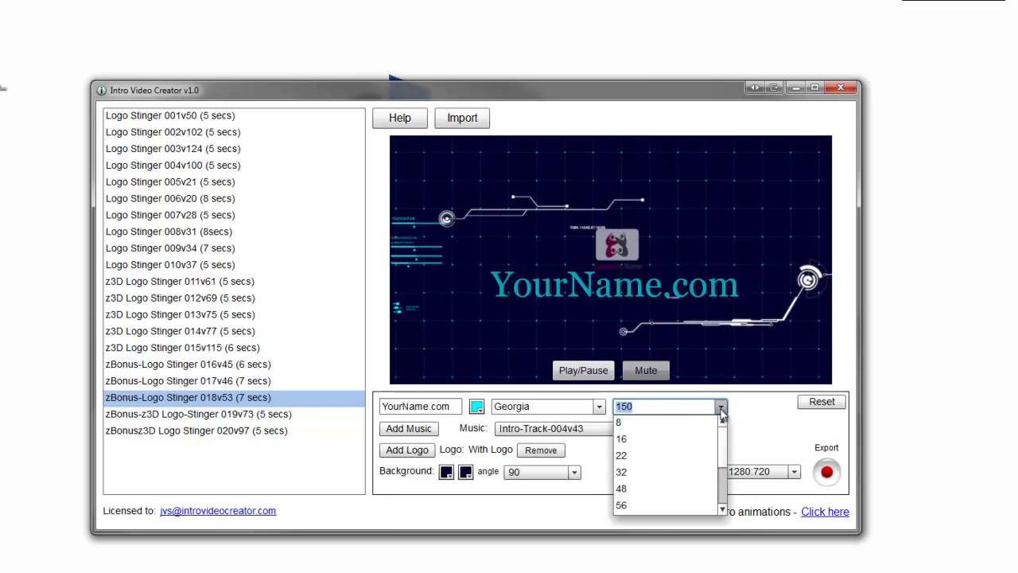
click(650, 477)
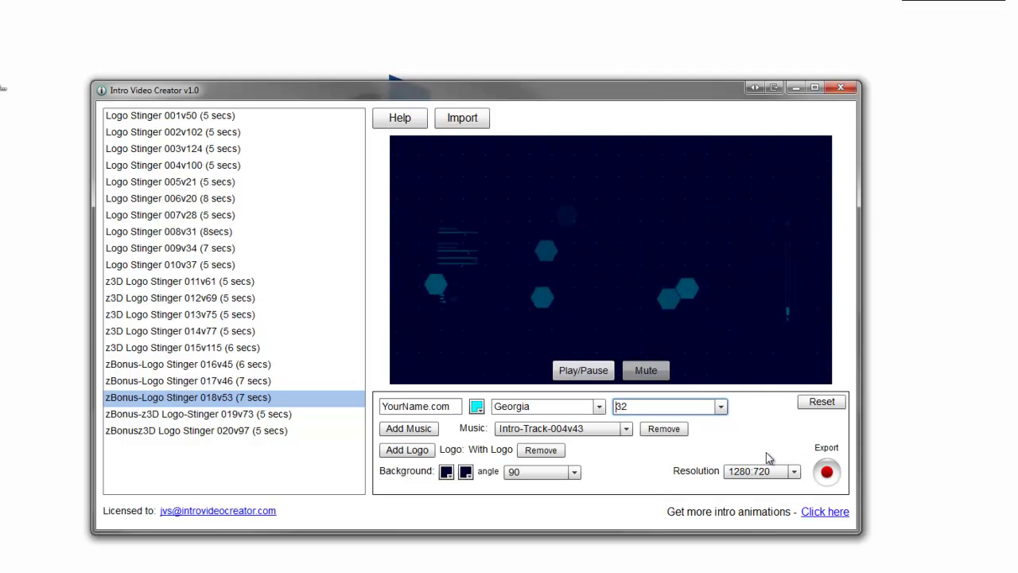
click(154, 302)
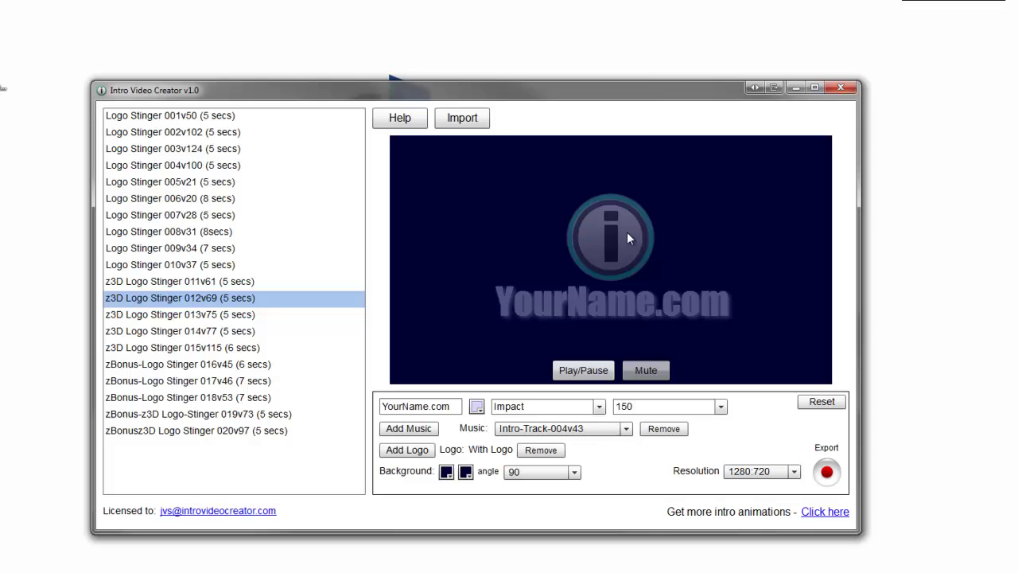
- Try Logo Stinger 008v31, then settle on Logo Stinger 007v28
click(202, 232)
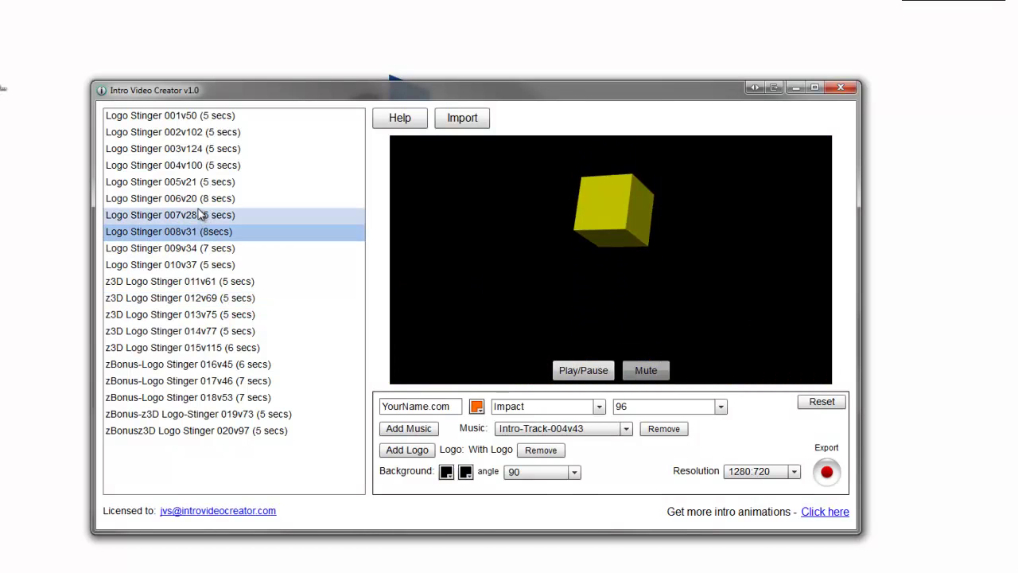
click(198, 220)
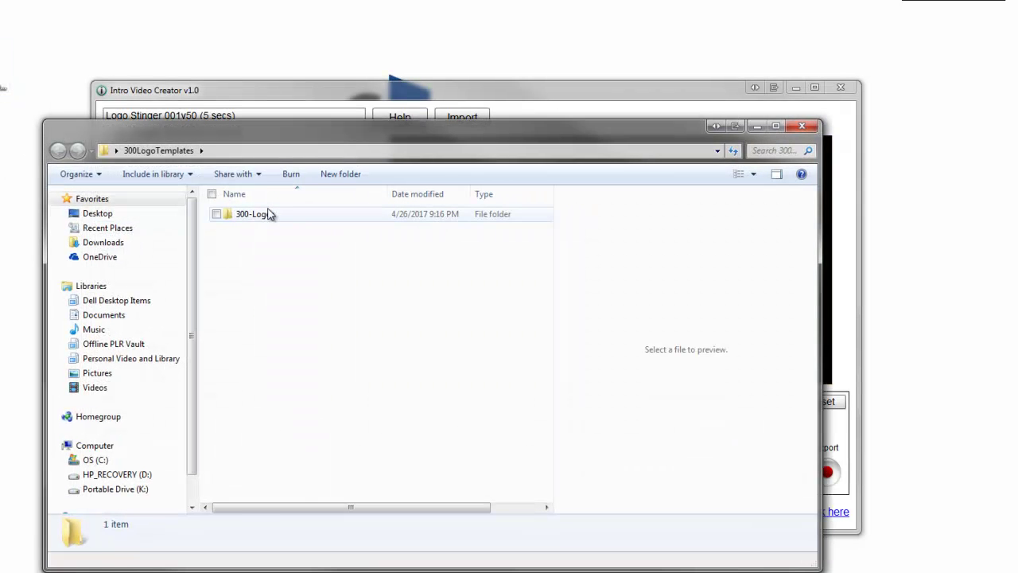
double_click(269, 214)
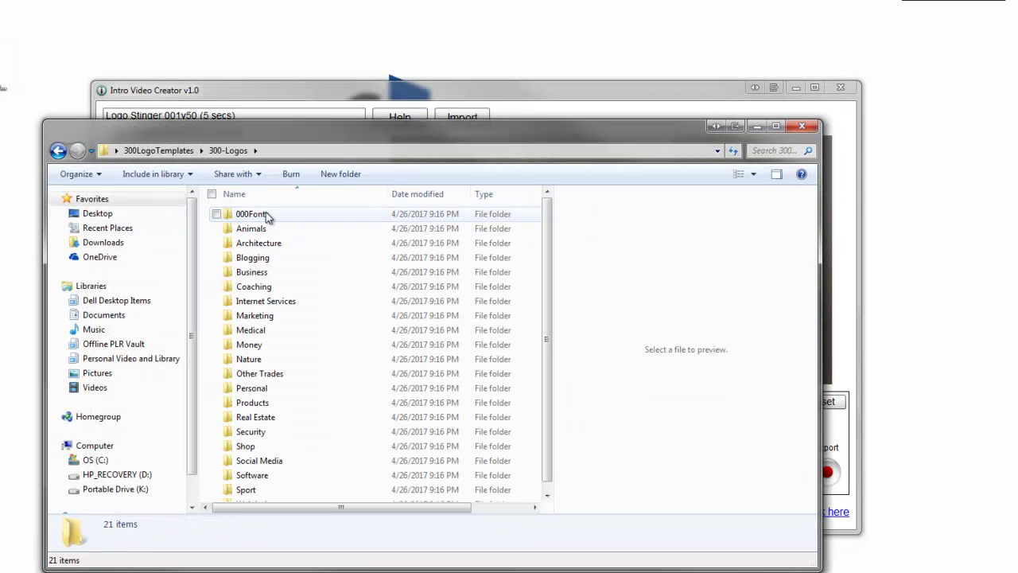
scroll(380, 330, down, 1)
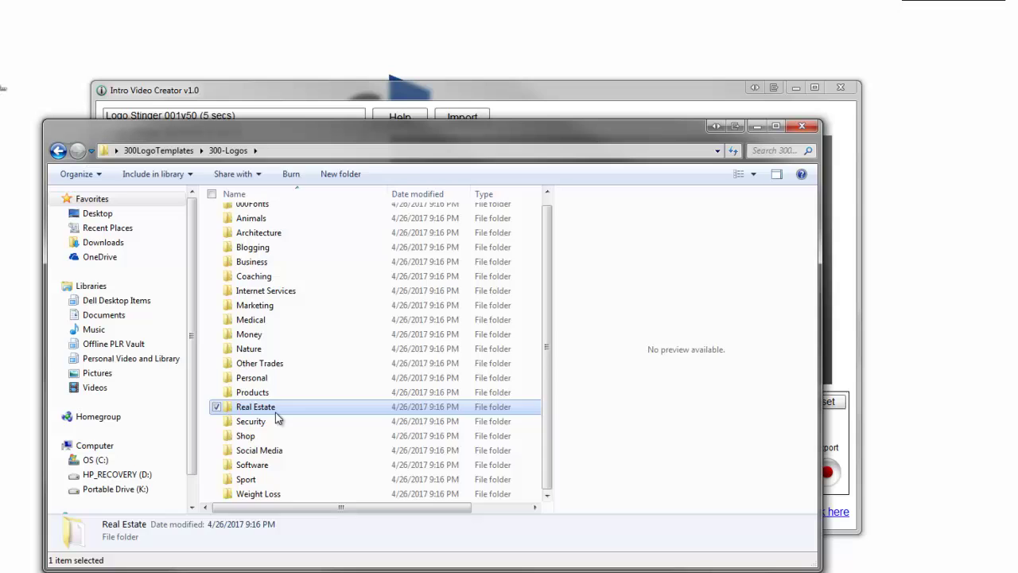
double_click(275, 412)
double_click(265, 243)
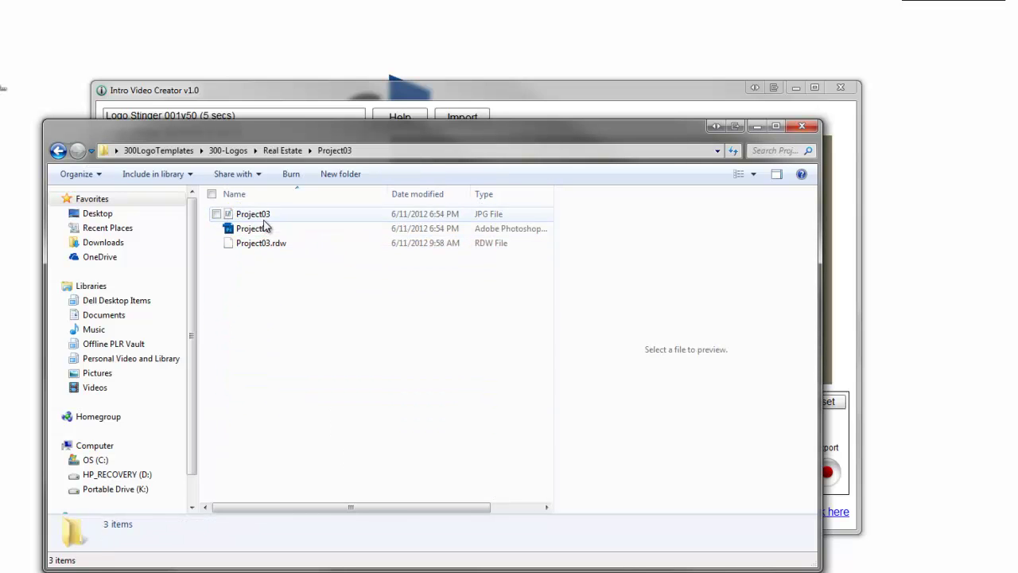
click(264, 220)
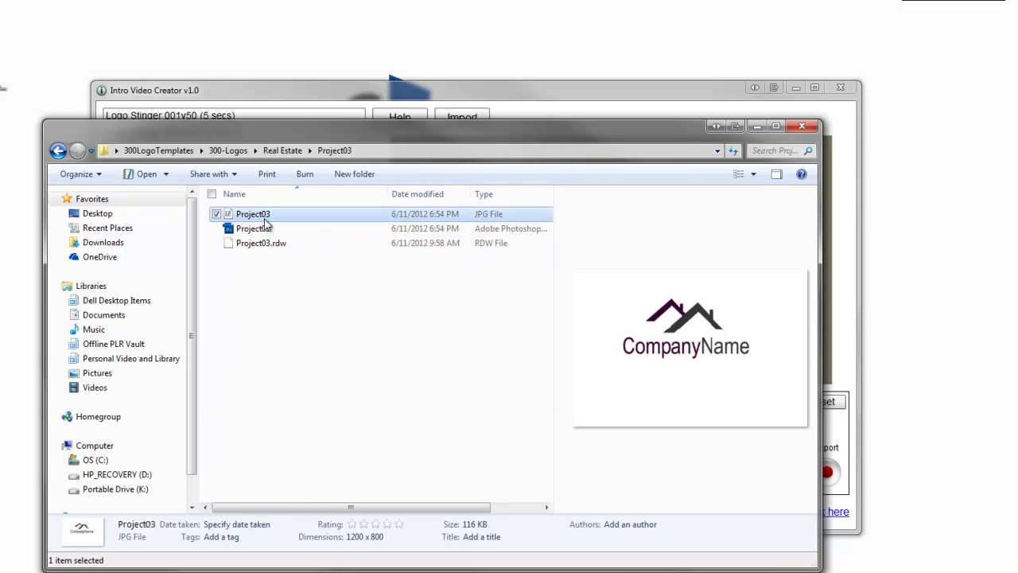
click(57, 151)
double_click(256, 300)
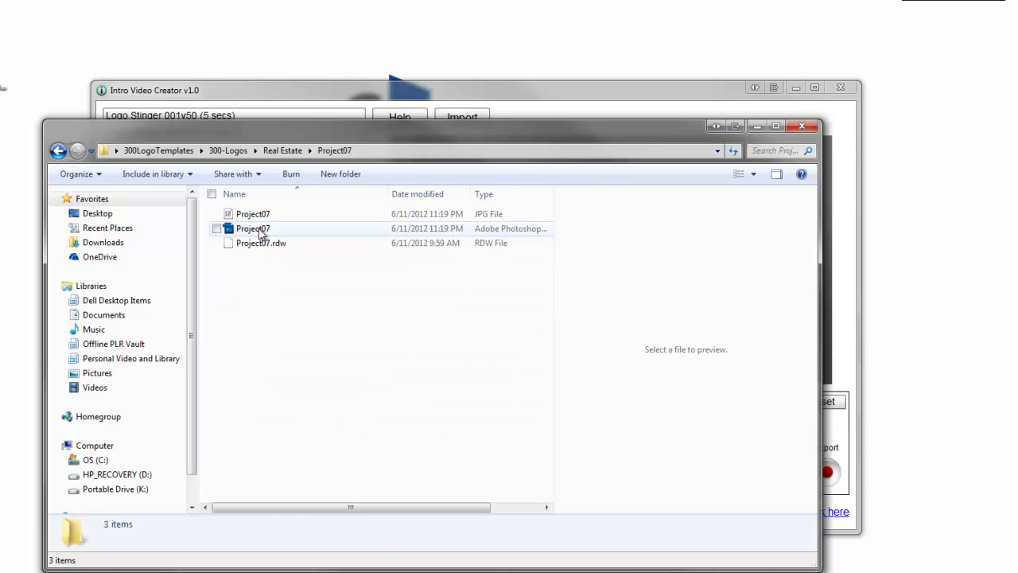
click(57, 151)
click(58, 151)
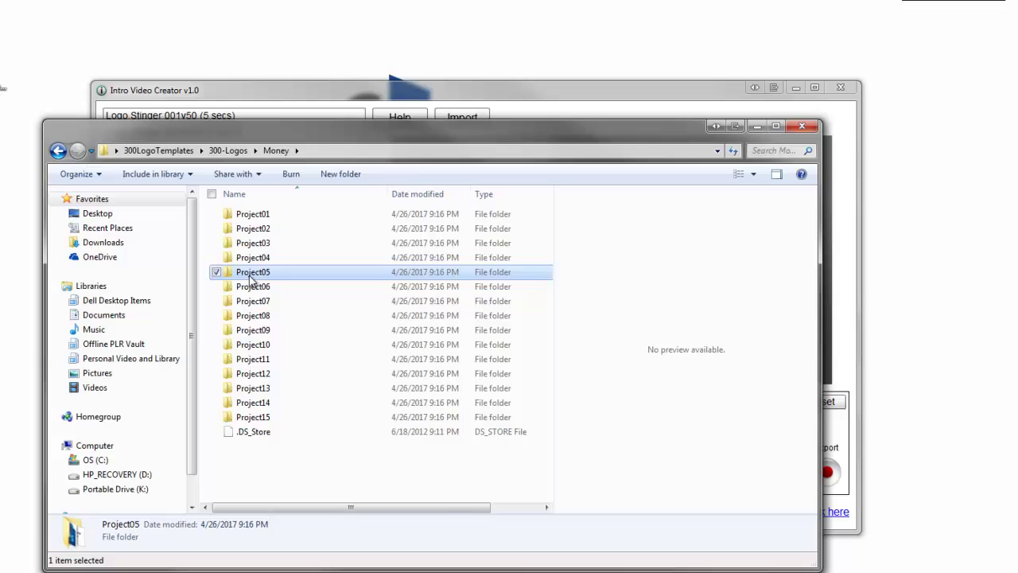
double_click(249, 276)
click(257, 217)
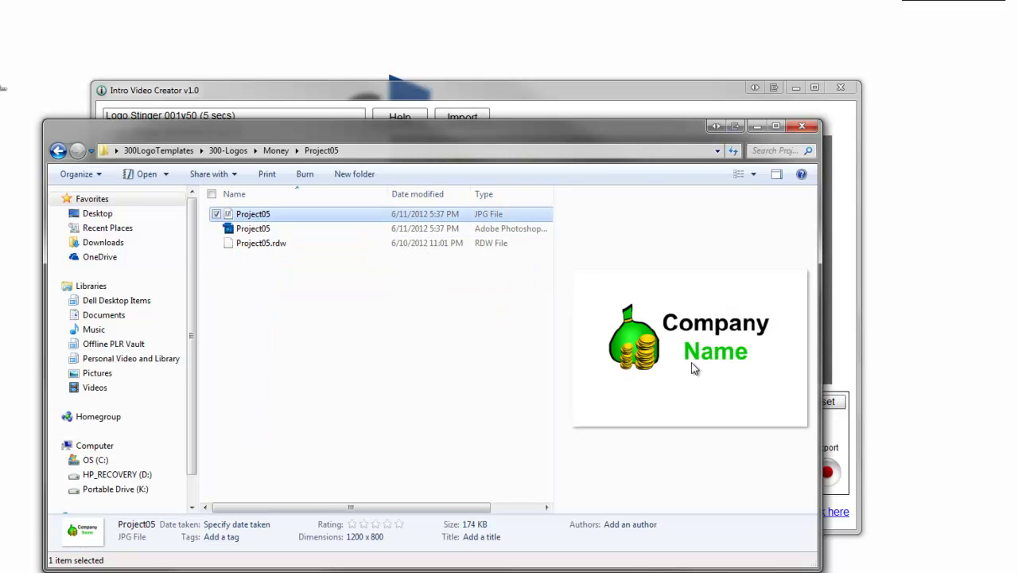
click(58, 151)
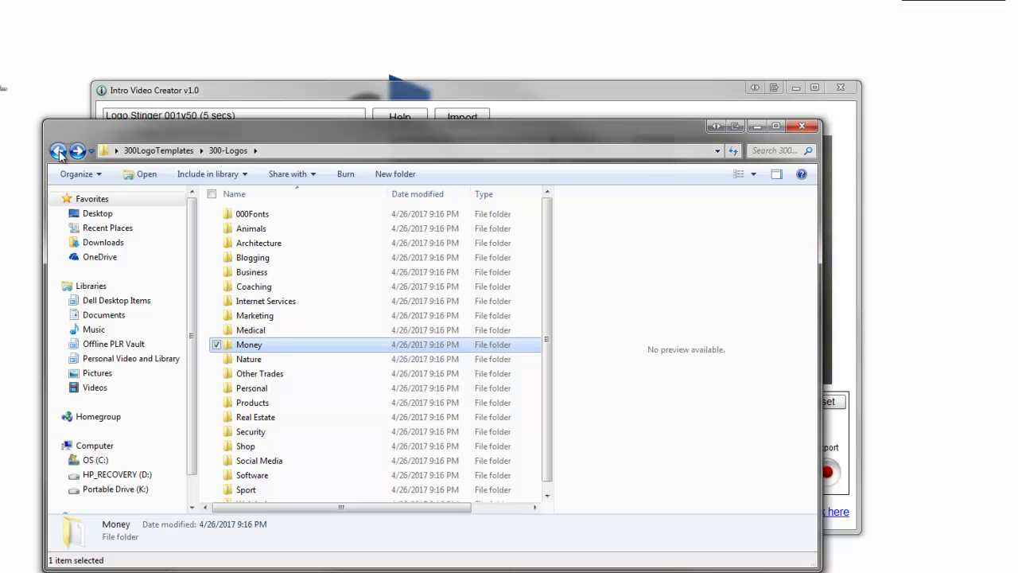
click(798, 128)
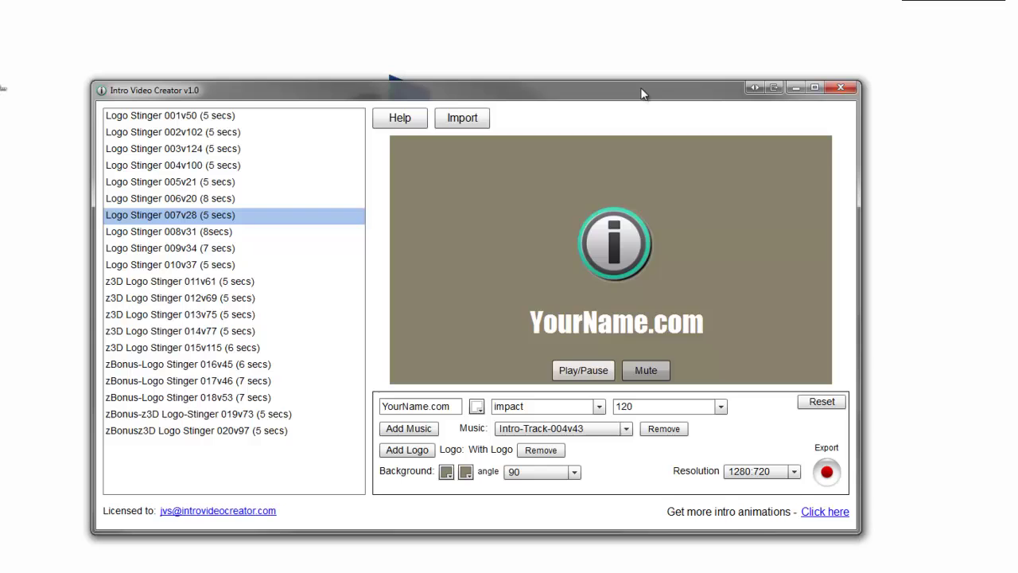